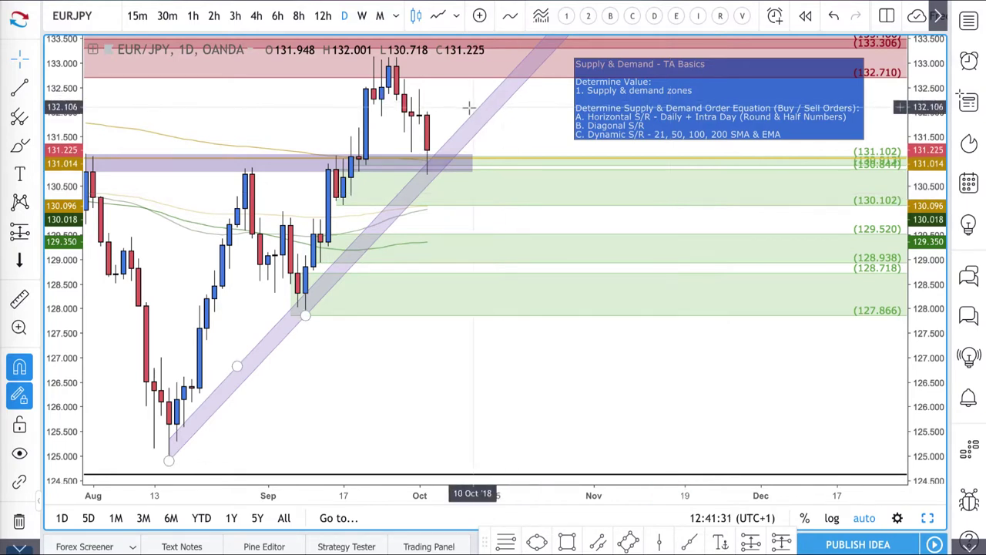
- Examine the latest daily EUR/JPY candles where the rising purple channel meets the horizontal purple zone
{"action": "scroll", "coordinate": [450, 117], "scroll_direction": "up", "scroll_amount": 2}
{"action": "scroll", "coordinate": [449, 118], "scroll_direction": "up", "scroll_amount": 2}
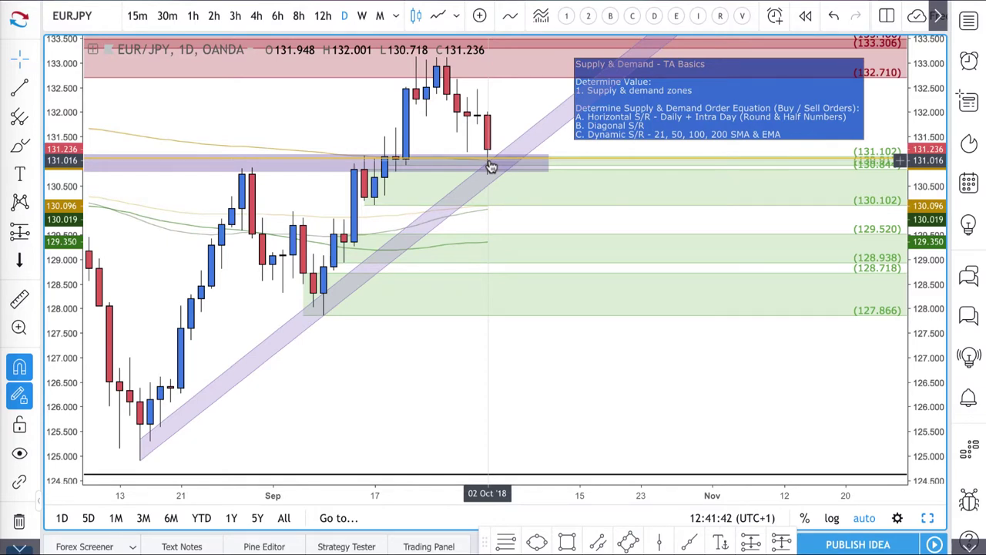
{"action": "left_click", "coordinate": [489, 160]}
{"action": "left_click", "coordinate": [486, 155]}
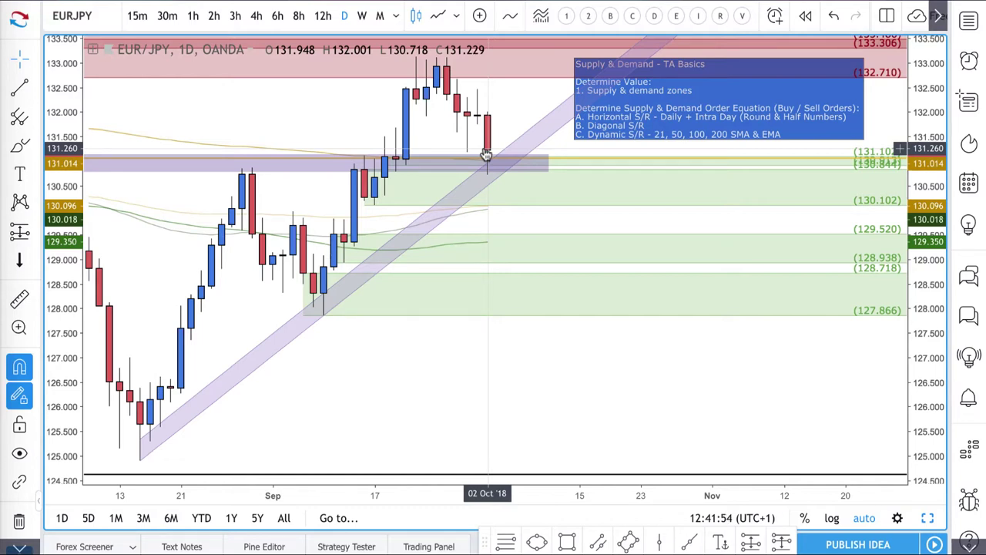
{"action": "left_click_drag", "start_coordinate": [486, 154], "coordinate": [496, 174]}
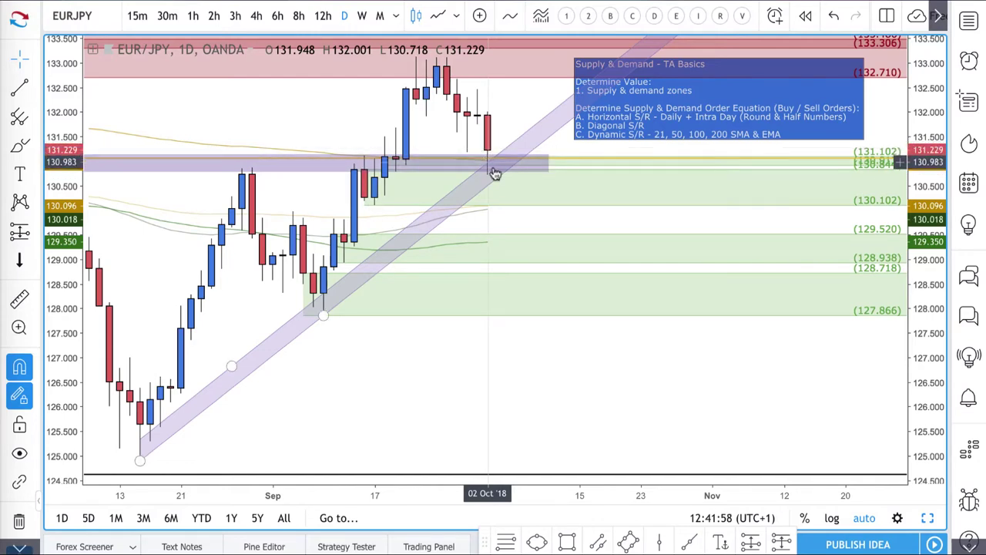
{"action": "scroll", "coordinate": [498, 174], "scroll_direction": "down", "scroll_amount": 3}
{"action": "scroll", "coordinate": [505, 176], "scroll_direction": "down", "scroll_amount": 1}
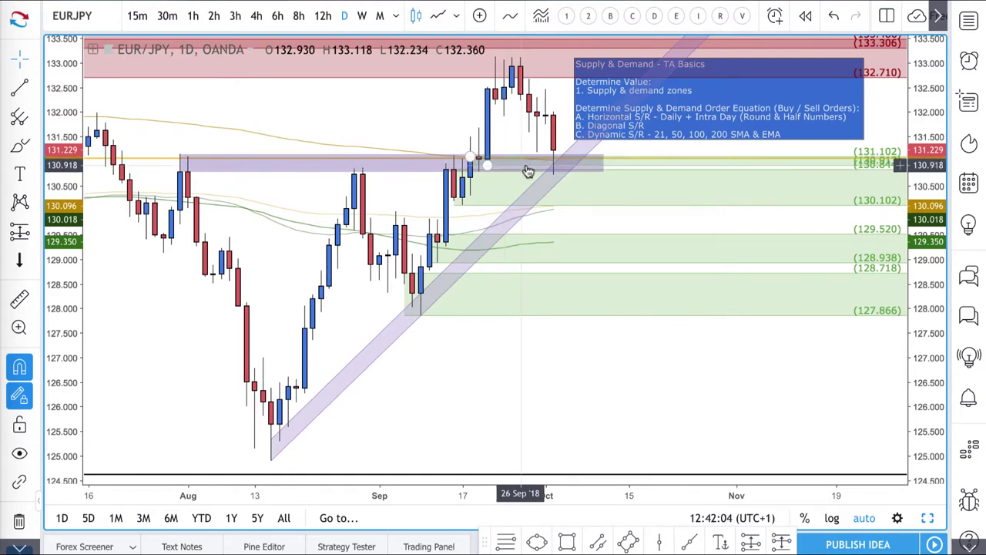
{"action": "left_click", "coordinate": [553, 167]}
{"action": "scroll", "coordinate": [553, 168], "scroll_direction": "up", "scroll_amount": 2}
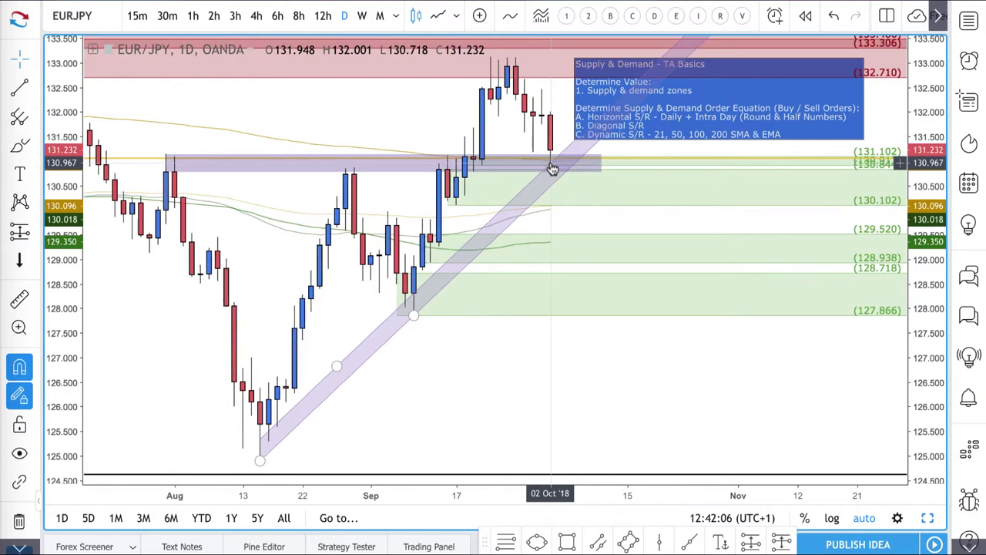
{"action": "left_click", "coordinate": [535, 159]}
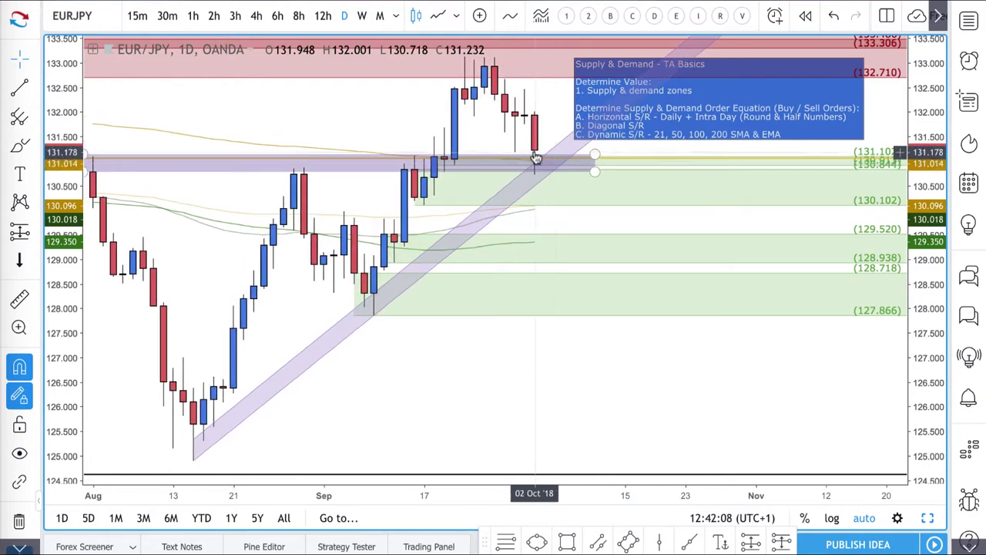
{"action": "left_click", "coordinate": [534, 165]}
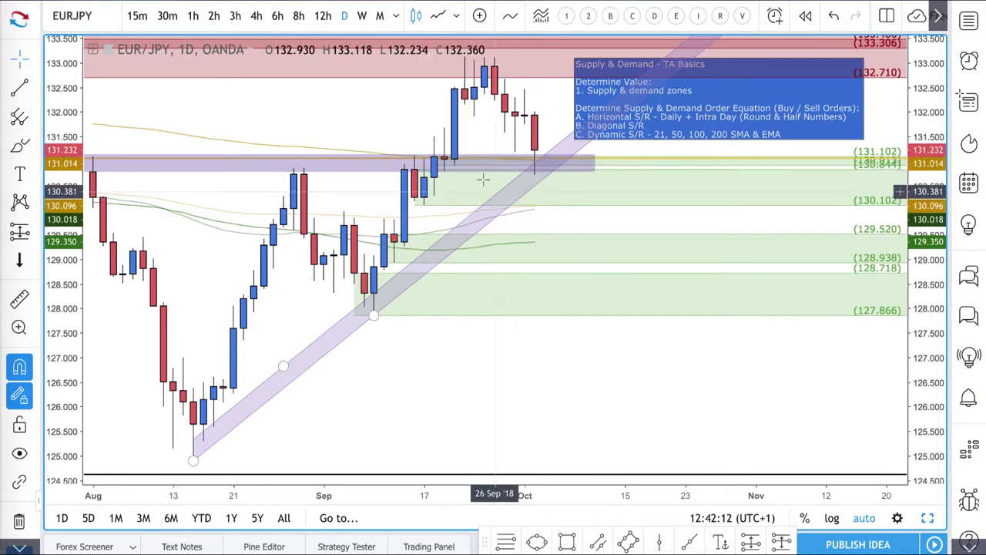
{"action": "scroll", "coordinate": [417, 165], "scroll_direction": "down", "scroll_amount": 1}
{"action": "scroll", "coordinate": [417, 164], "scroll_direction": "down", "scroll_amount": 1}
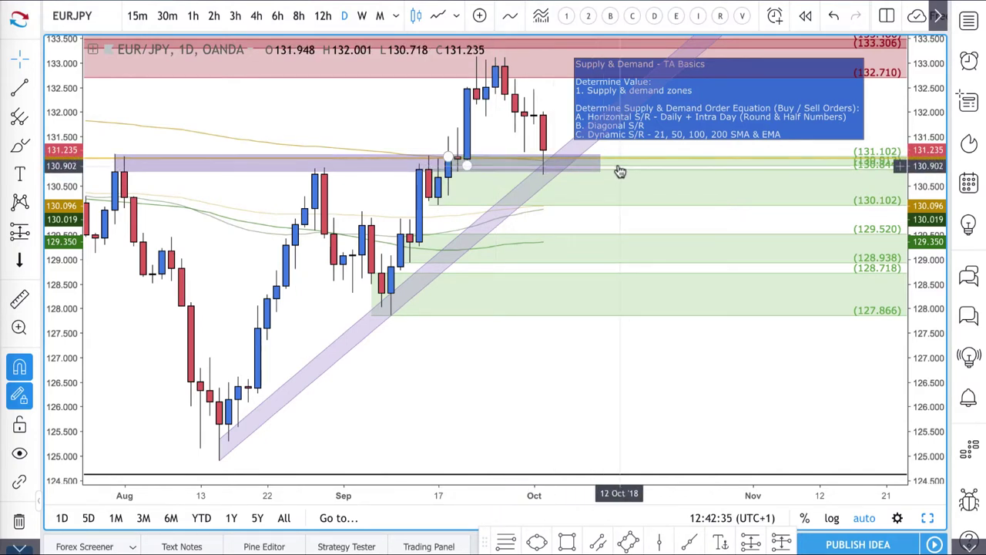
- Delete the narrow demand zone just below 131.102 and raise the top of the 130.102 demand zone to 131.102
{"action": "scroll", "coordinate": [618, 172], "scroll_direction": "up", "scroll_amount": 3}
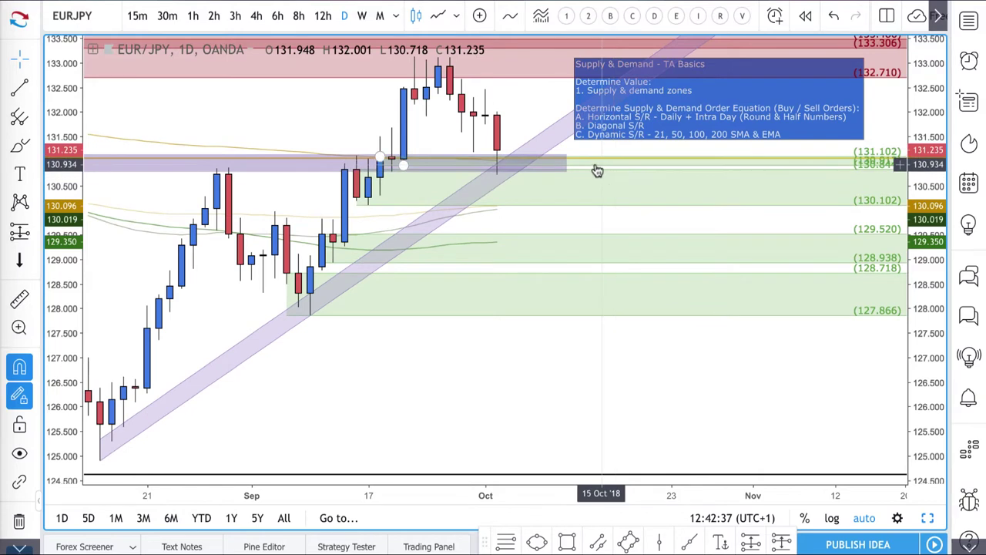
{"action": "key", "text": "Delete"}
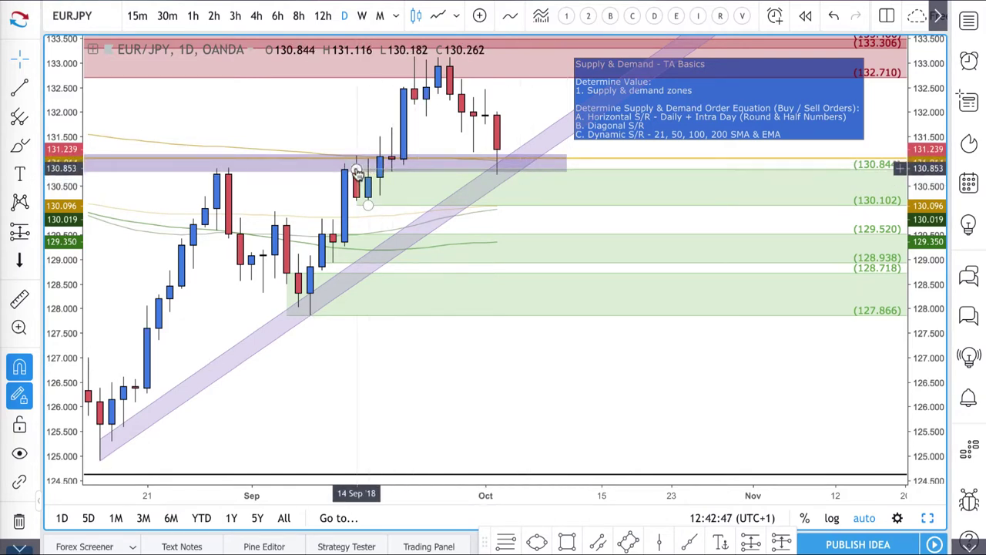
{"action": "mouse_move", "coordinate": [356, 170]}
{"action": "left_mouse_down"}
{"action": "mouse_move", "coordinate": [358, 156]}
{"action": "mouse_move", "coordinate": [393, 156]}
{"action": "left_mouse_up"}
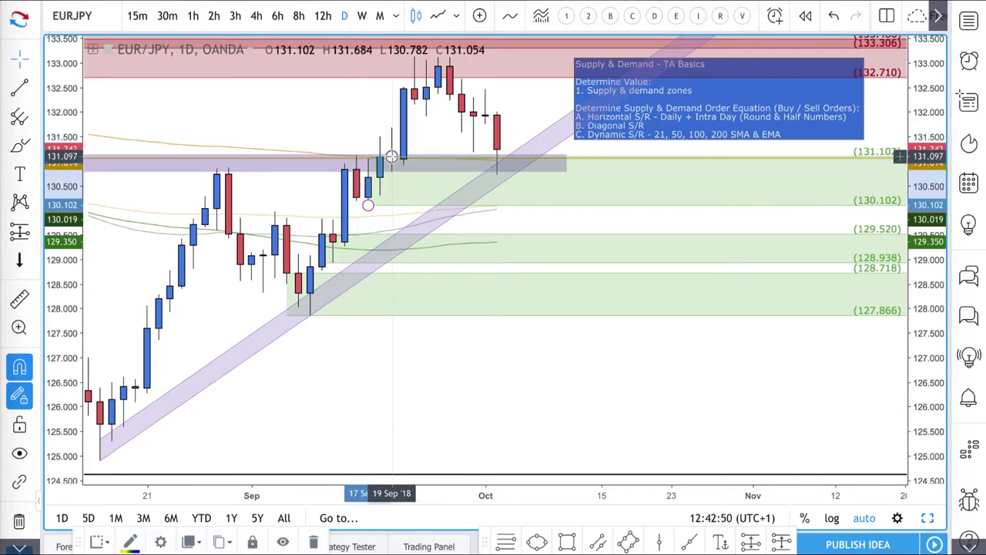
- Lower the bottom edge of the horizontal purple zone slightly, then deselect it
{"action": "left_click", "coordinate": [566, 176]}
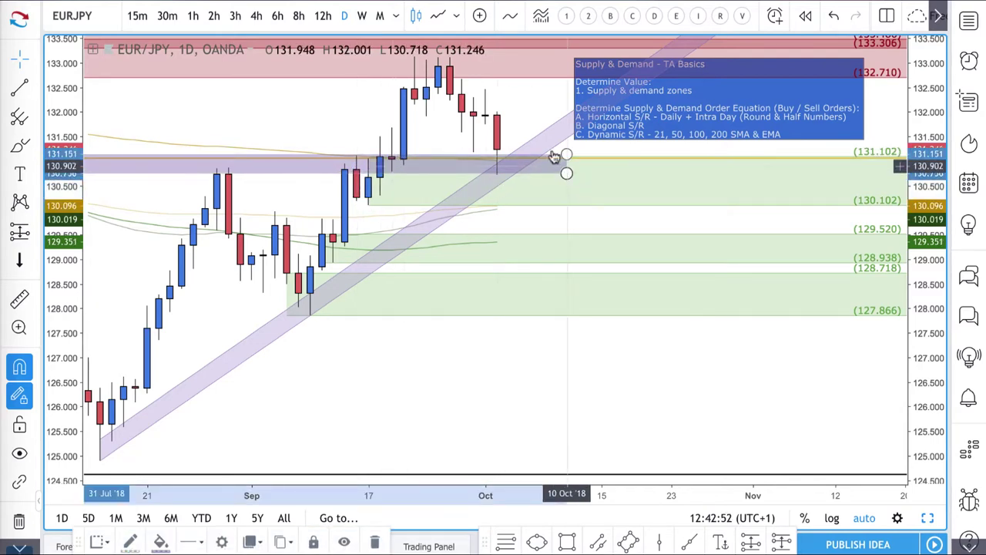
{"action": "left_click", "coordinate": [529, 117]}
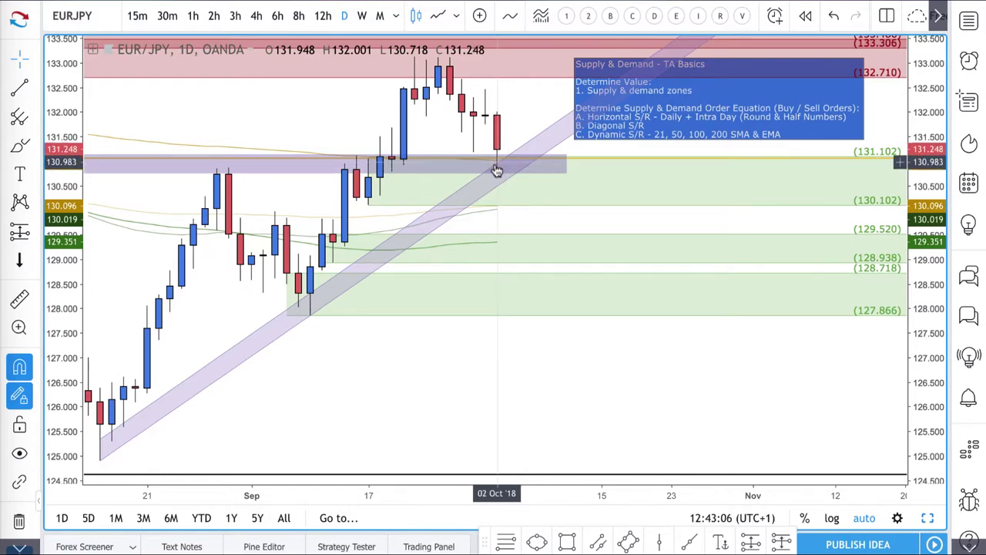
- Review the 02 Oct daily candle's lower wick against the rising channel, horizontal zone and merged demand zone
{"action": "scroll", "coordinate": [490, 164], "scroll_direction": "down", "scroll_amount": 5}
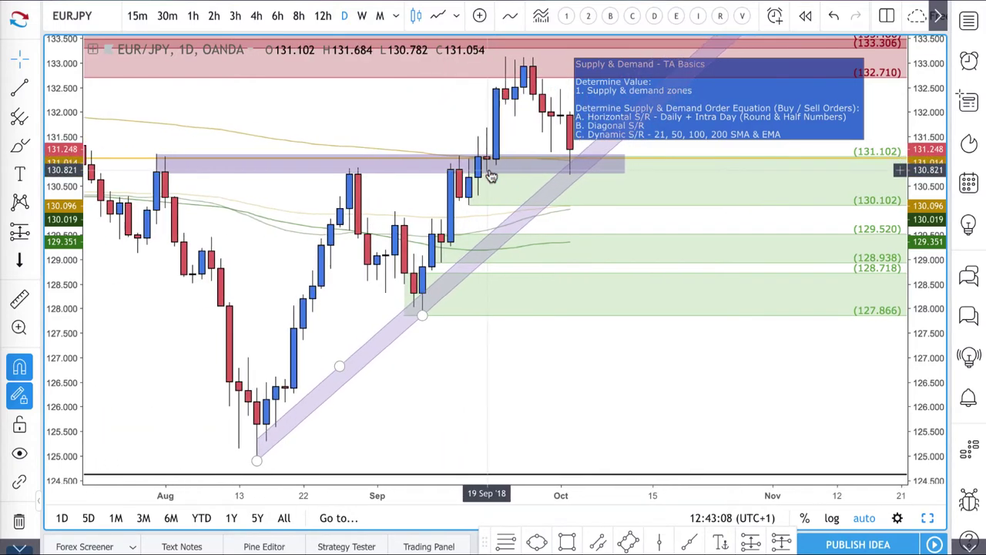
{"action": "scroll", "coordinate": [530, 178], "scroll_direction": "up", "scroll_amount": 1}
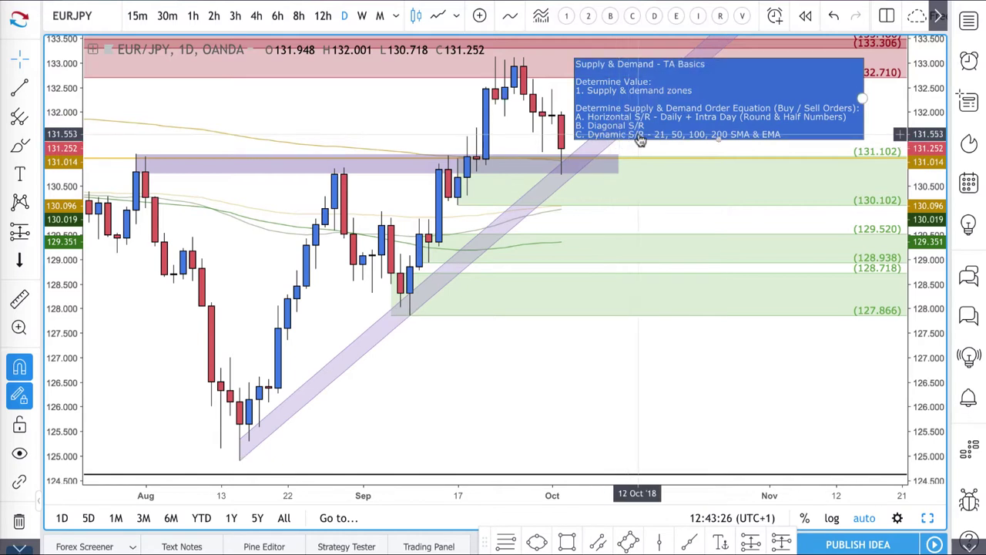
{"action": "left_click", "coordinate": [556, 167]}
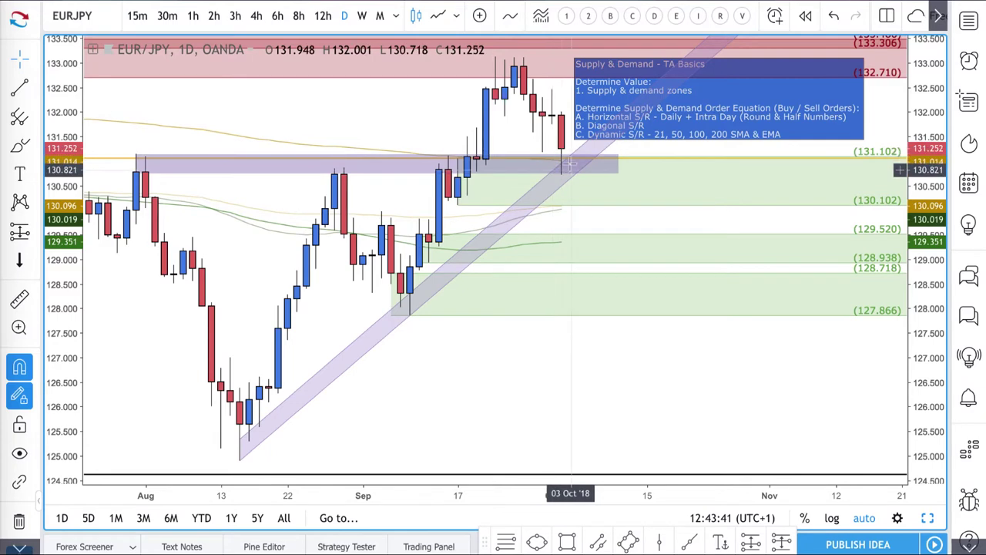
{"action": "left_click", "coordinate": [561, 170]}
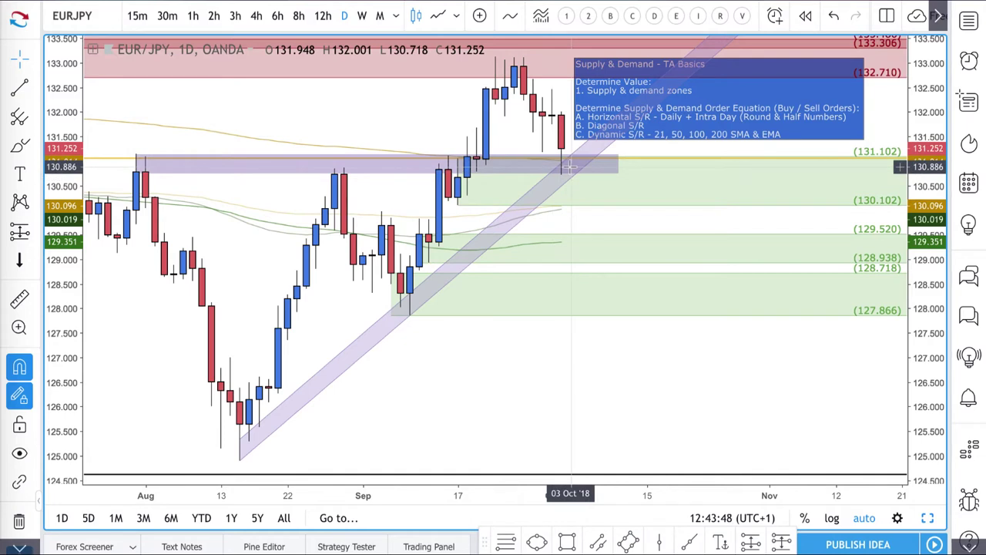
{"action": "left_click_drag", "start_coordinate": [563, 173], "coordinate": [544, 169]}
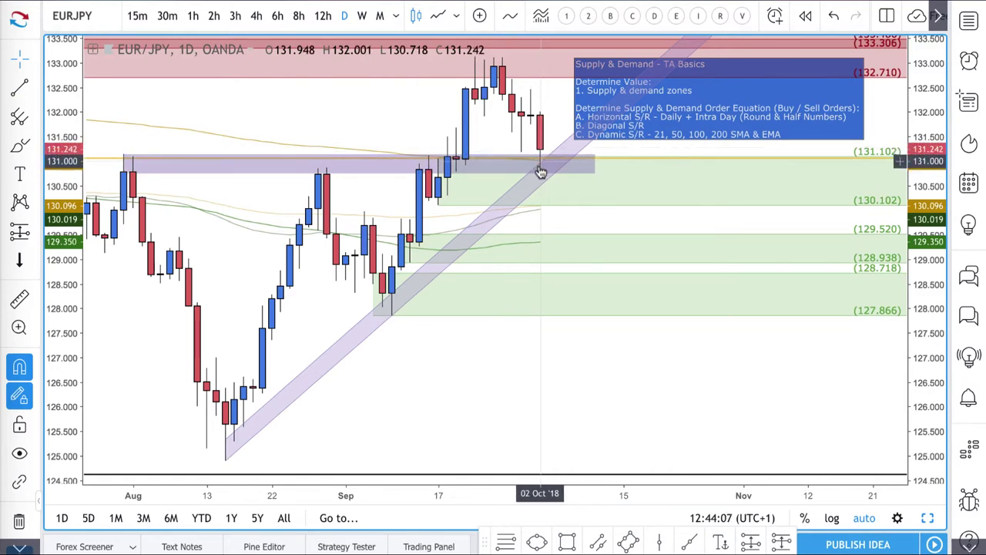
- Switch the chart to the 4-hour timeframe and inspect the latest candles at the horizontal purple zone
{"action": "left_click", "coordinate": [259, 15]}
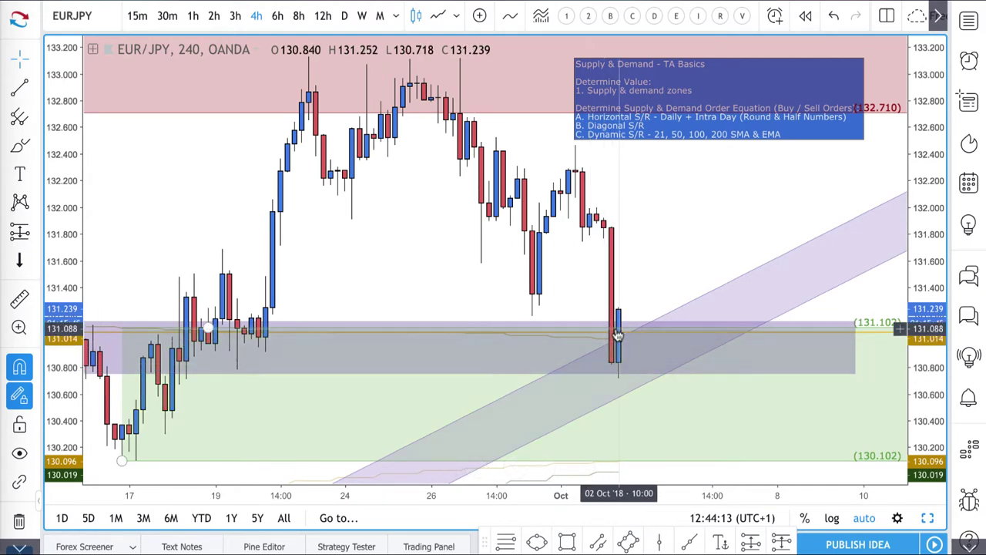
{"action": "left_click", "coordinate": [618, 333]}
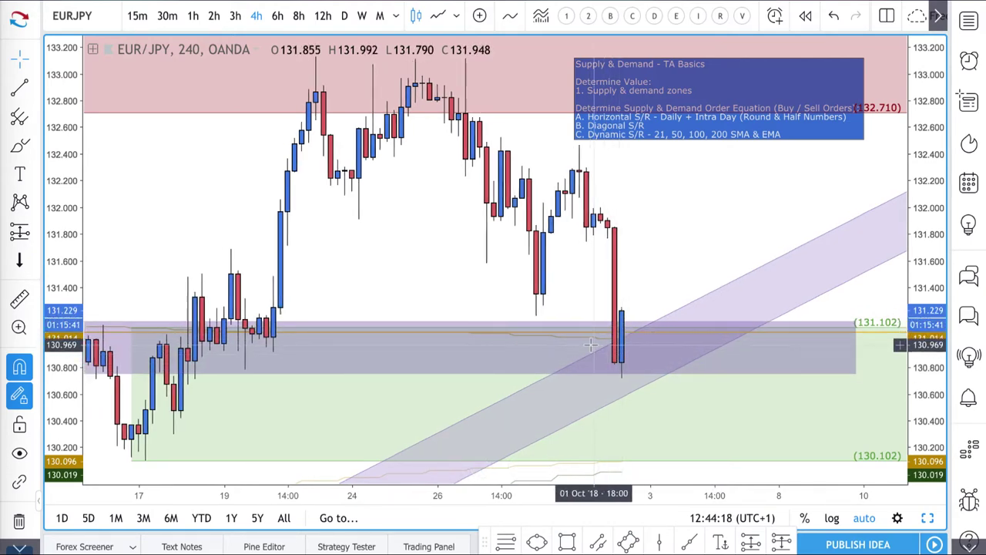
{"action": "scroll", "coordinate": [598, 301], "scroll_direction": "down", "scroll_amount": 2}
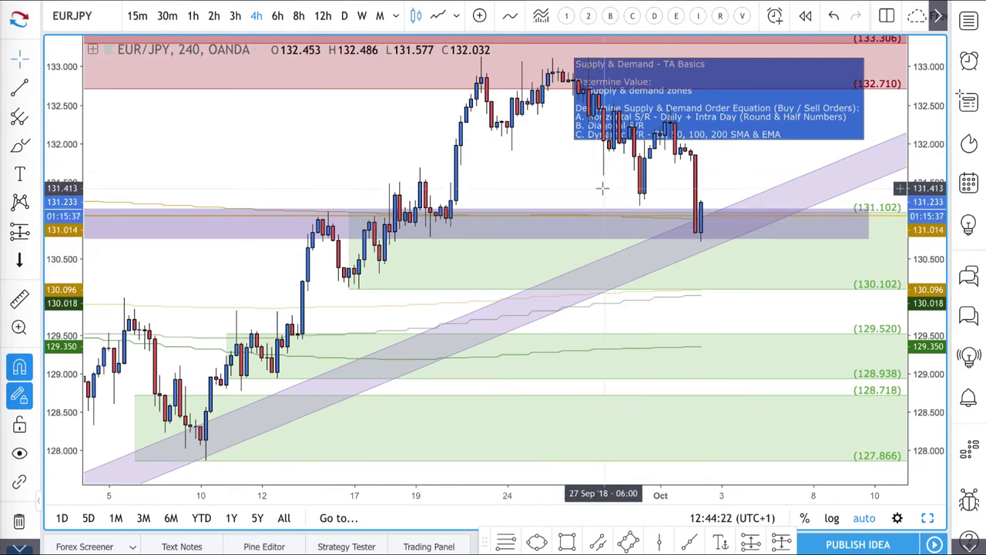
- Return the chart to the daily timeframe and examine the latest candle at the channel and horizontal zone confluence
{"action": "left_click", "coordinate": [345, 16]}
{"action": "scroll", "coordinate": [409, 141], "scroll_direction": "up", "scroll_amount": 3}
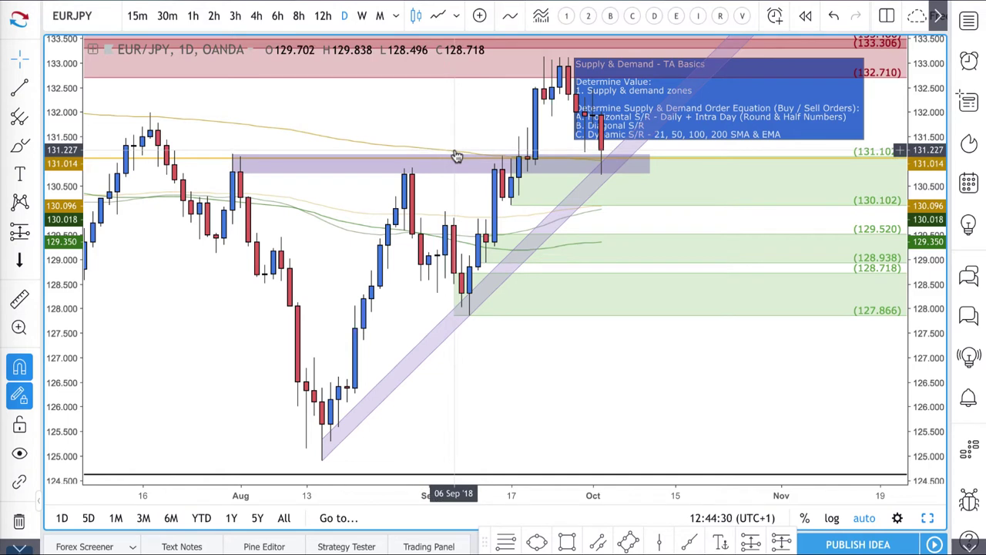
{"action": "left_click", "coordinate": [603, 170]}
{"action": "scroll", "coordinate": [601, 167], "scroll_direction": "up", "scroll_amount": 2}
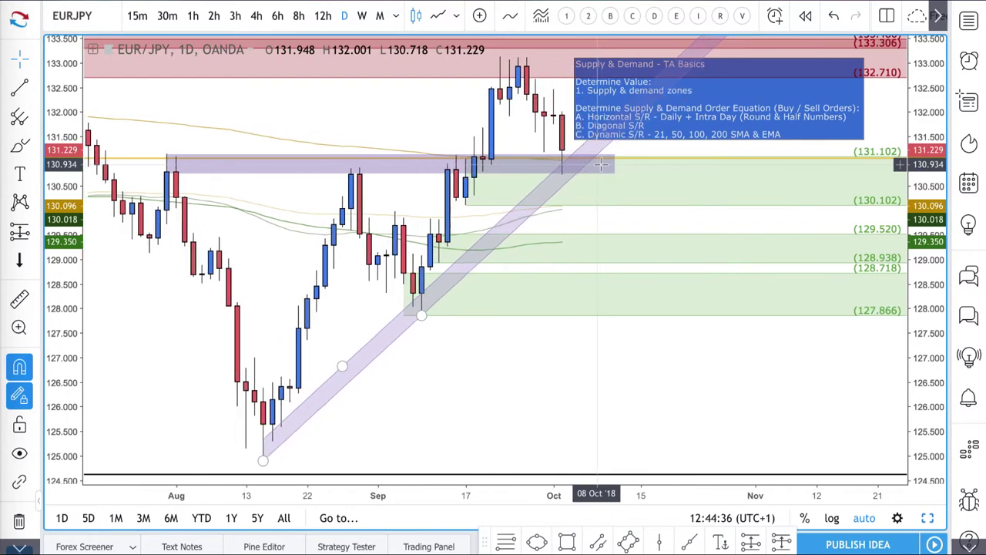
{"action": "left_click", "coordinate": [567, 166]}
{"action": "left_click", "coordinate": [565, 170]}
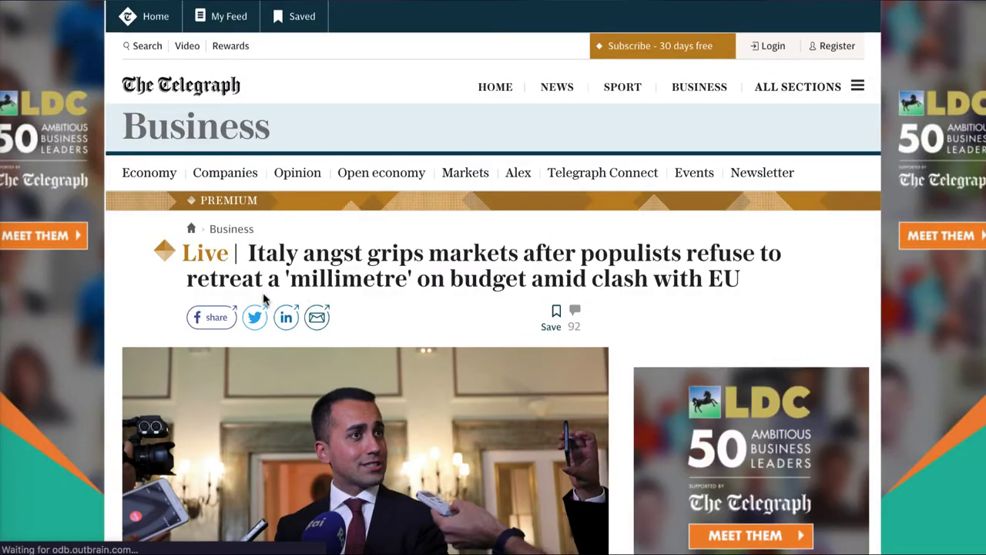
- Read the Telegraph article on Italy's budget clash with the EU, covering its headline and summary bullet points
{"action": "scroll", "coordinate": [308, 341], "scroll_direction": "down", "scroll_amount": 2}
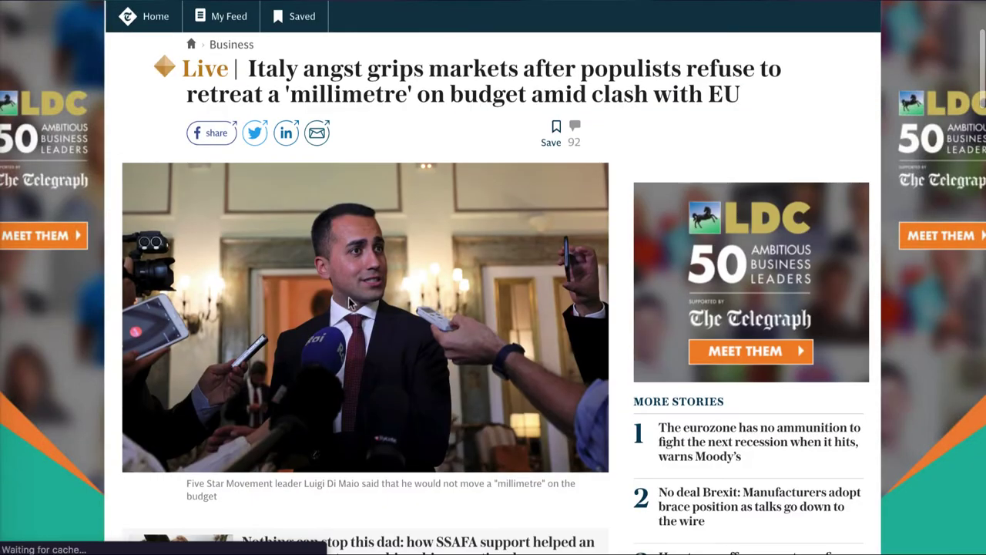
{"action": "scroll", "coordinate": [347, 301], "scroll_direction": "up", "scroll_amount": 3}
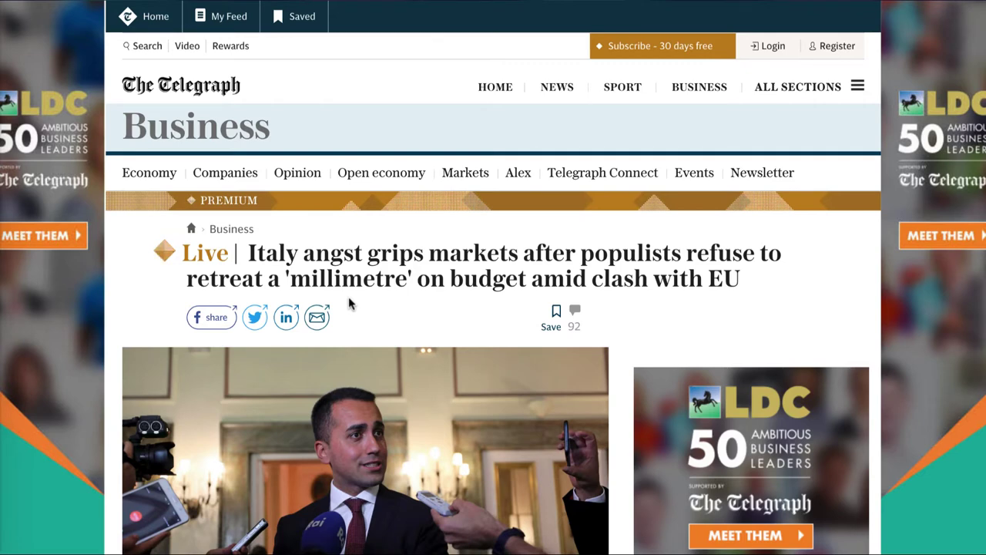
{"action": "scroll", "coordinate": [348, 303], "scroll_direction": "down", "scroll_amount": 1}
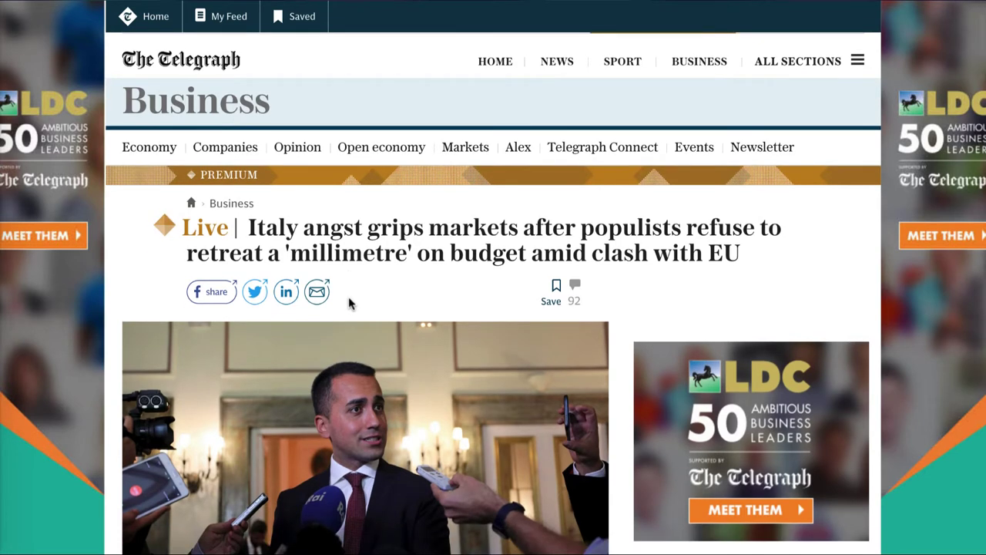
{"action": "scroll", "coordinate": [348, 302], "scroll_direction": "down", "scroll_amount": 2}
{"action": "scroll", "coordinate": [445, 330], "scroll_direction": "down", "scroll_amount": 4}
{"action": "scroll", "coordinate": [445, 329], "scroll_direction": "down", "scroll_amount": 3}
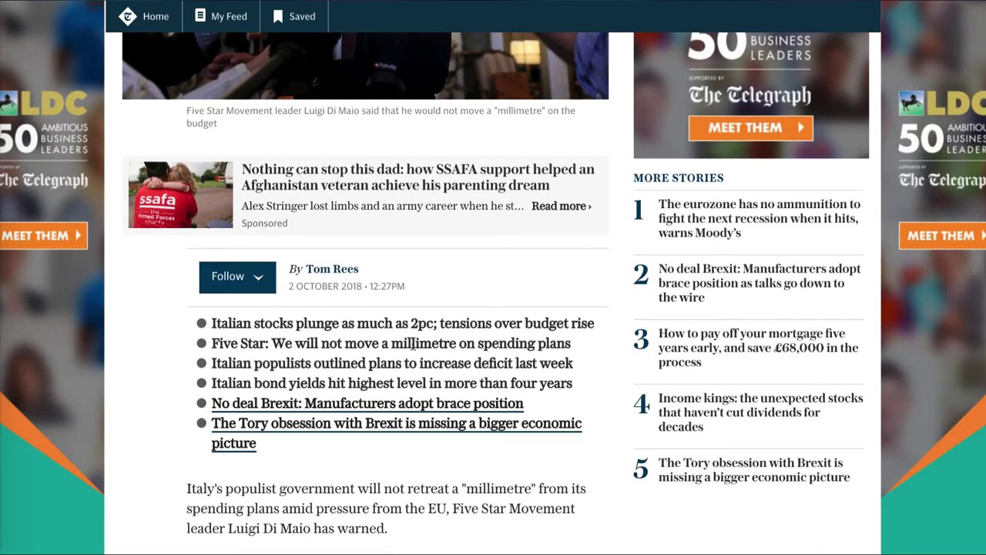
{"action": "scroll", "coordinate": [439, 351], "scroll_direction": "up", "scroll_amount": 1}
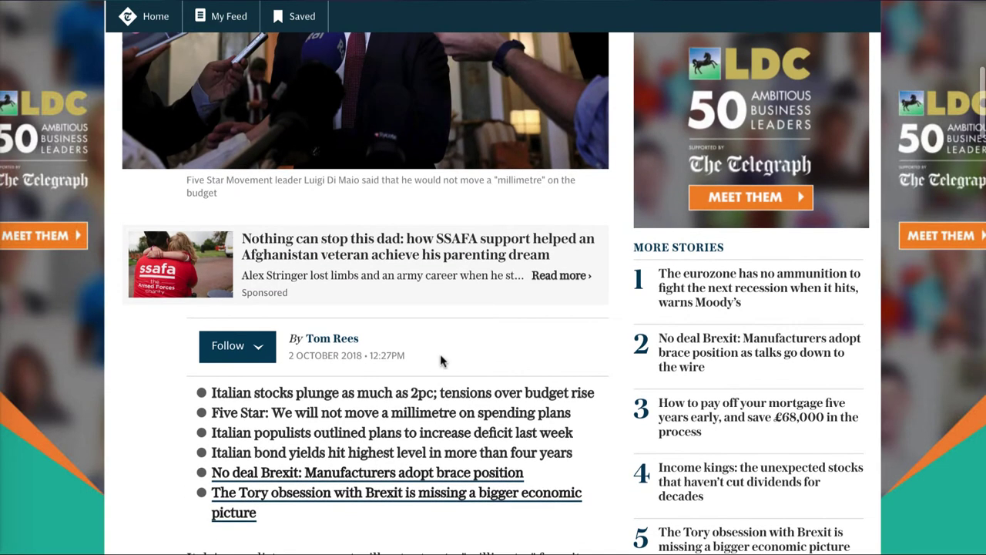
{"action": "scroll", "coordinate": [440, 351], "scroll_direction": "up", "scroll_amount": 6}
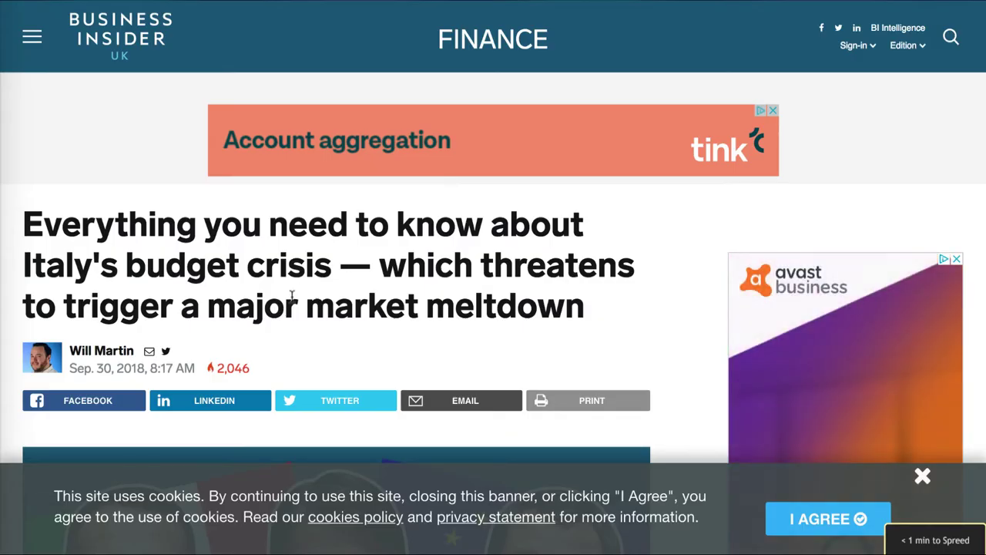
- Read the headline and key points of the Business Insider article explaining Italy's budget crisis
{"action": "scroll", "coordinate": [293, 295], "scroll_direction": "down", "scroll_amount": 1}
{"action": "scroll", "coordinate": [292, 297], "scroll_direction": "down", "scroll_amount": 6}
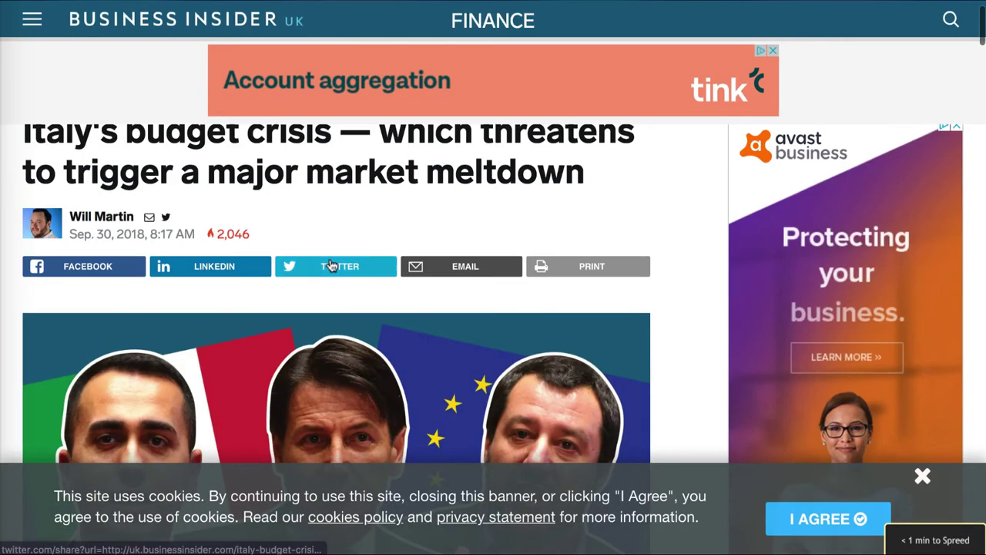
{"action": "scroll", "coordinate": [330, 265], "scroll_direction": "up", "scroll_amount": 7}
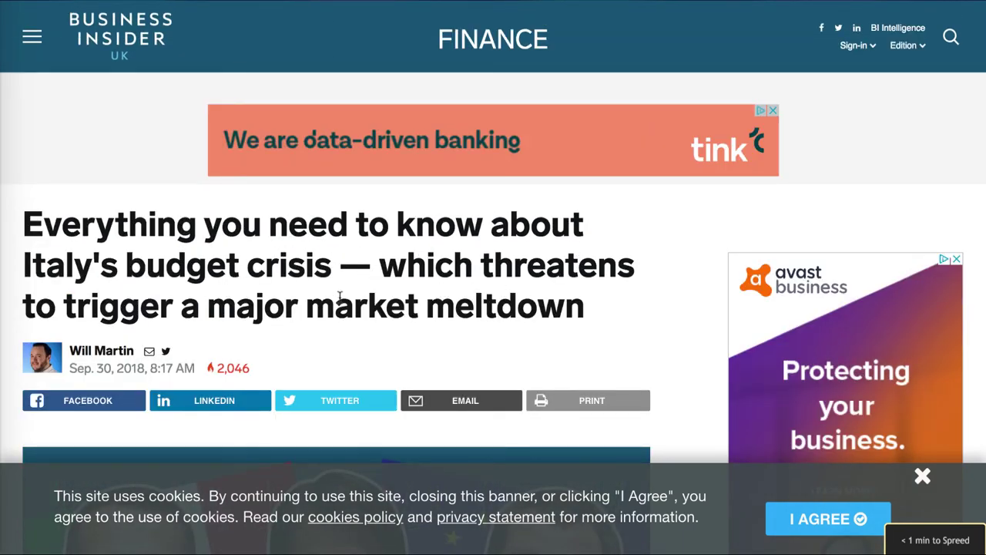
{"action": "scroll", "coordinate": [347, 293], "scroll_direction": "down", "scroll_amount": 3}
{"action": "scroll", "coordinate": [370, 260], "scroll_direction": "up", "scroll_amount": 3}
{"action": "scroll", "coordinate": [370, 262], "scroll_direction": "down", "scroll_amount": 7}
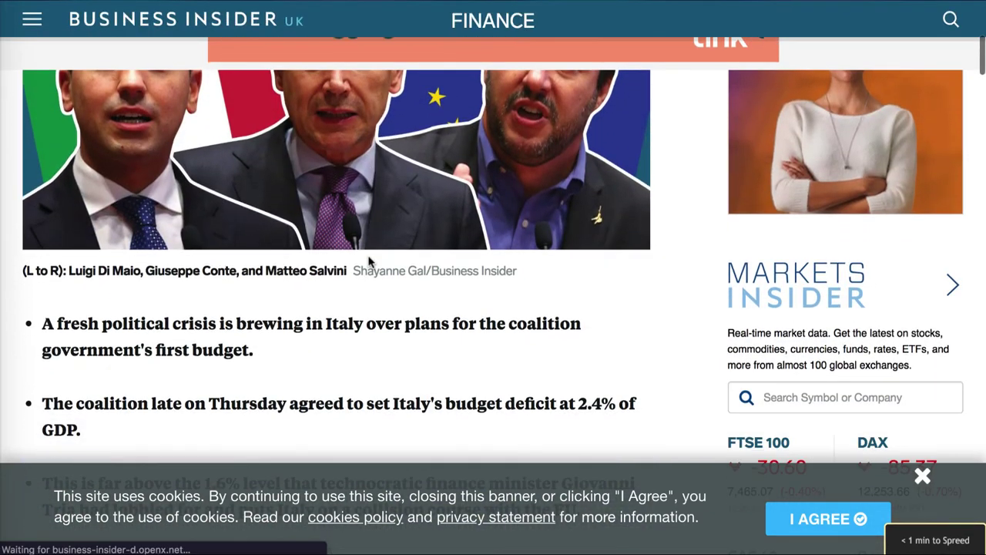
{"action": "scroll", "coordinate": [369, 262], "scroll_direction": "down", "scroll_amount": 3}
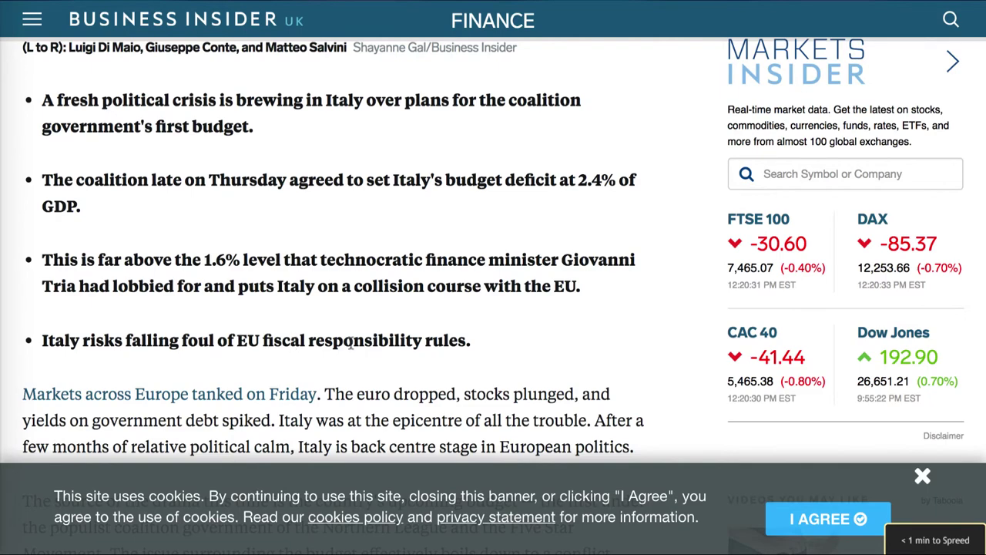
{"action": "scroll", "coordinate": [493, 313], "scroll_direction": "up", "scroll_amount": 8}
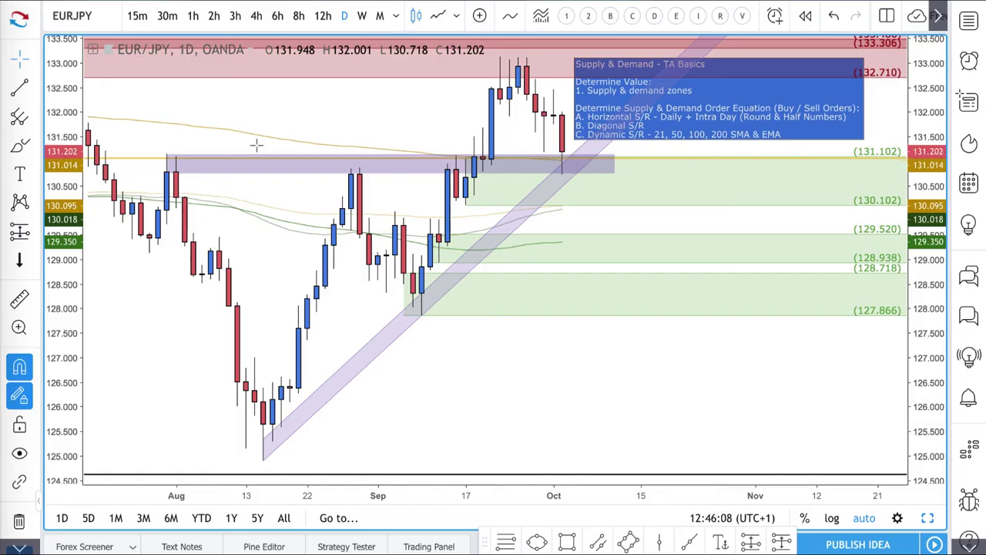
- Draw a downward projection arrow from the 2 October candle at about 131.181 to about 129.714, using the Arrow tool
{"action": "scroll", "coordinate": [257, 145], "scroll_direction": "left", "scroll_amount": 3}
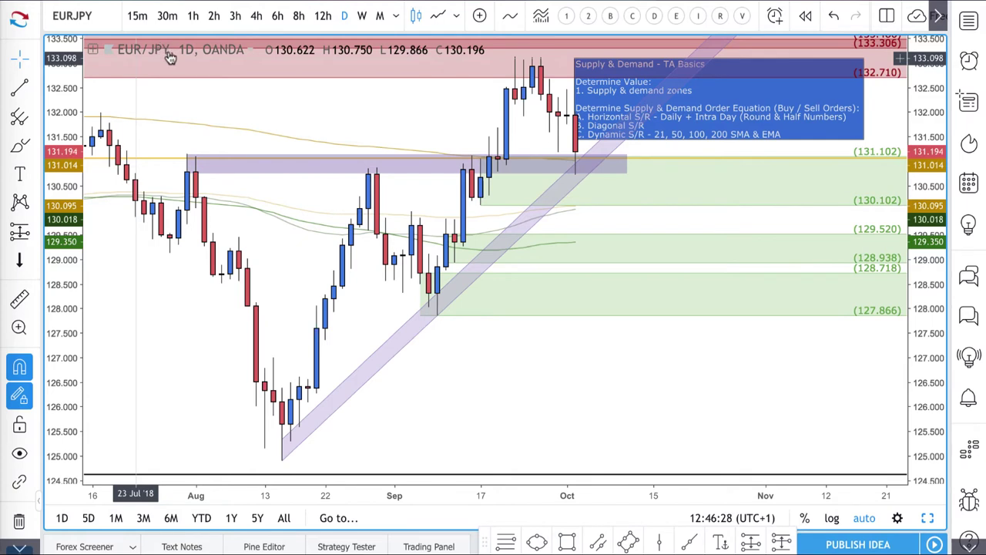
{"action": "left_click", "coordinate": [578, 159]}
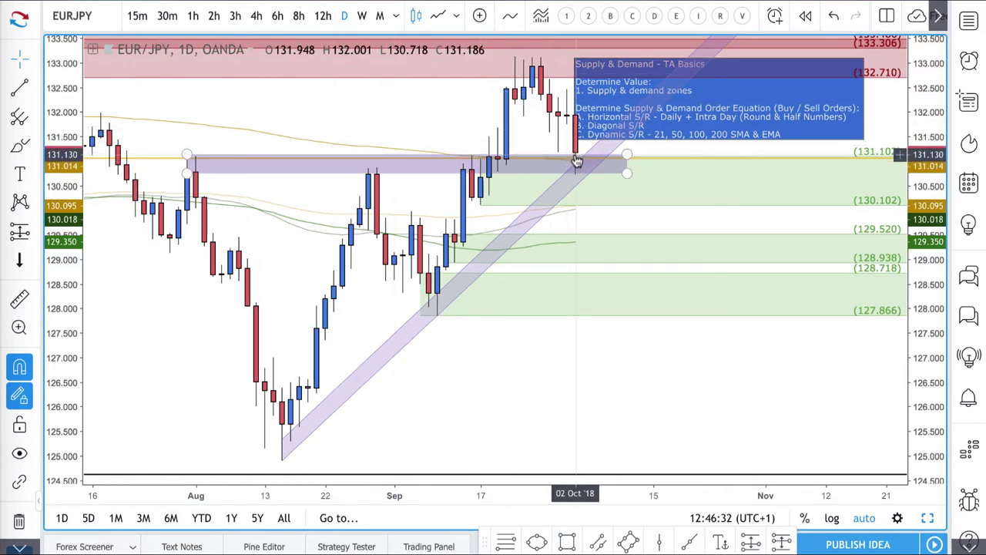
{"action": "scroll", "coordinate": [578, 161], "scroll_direction": "up", "scroll_amount": 2}
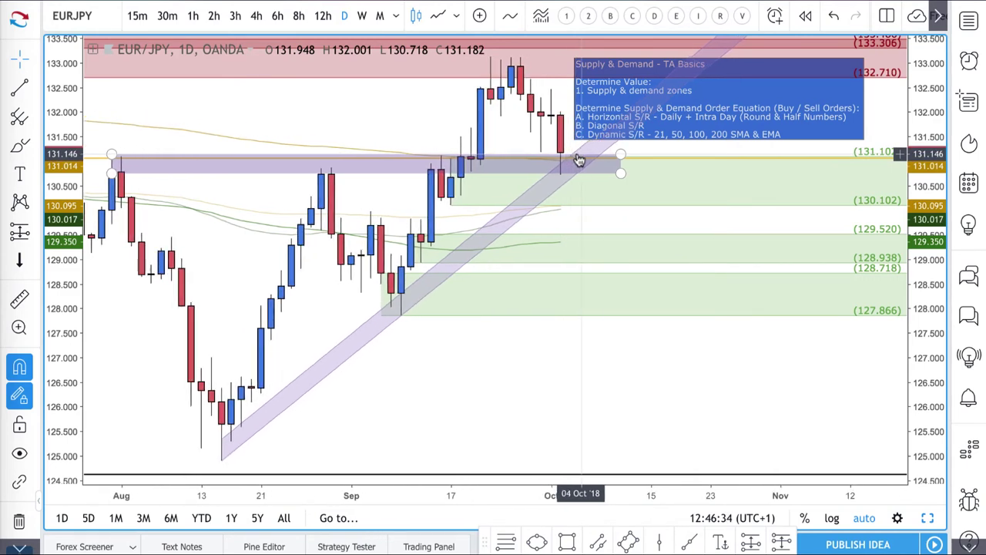
{"action": "scroll", "coordinate": [579, 160], "scroll_direction": "up", "scroll_amount": 2}
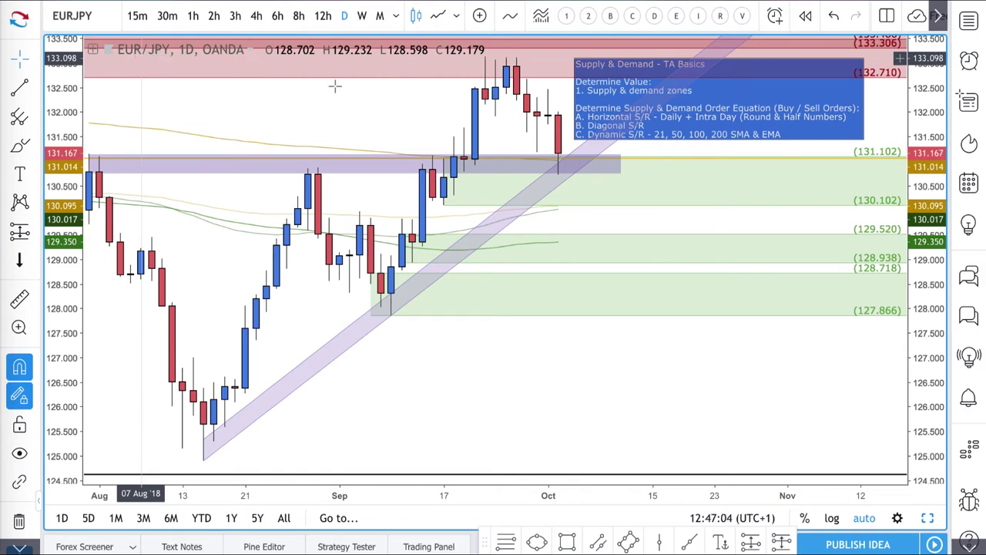
{"action": "left_click", "coordinate": [35, 88]}
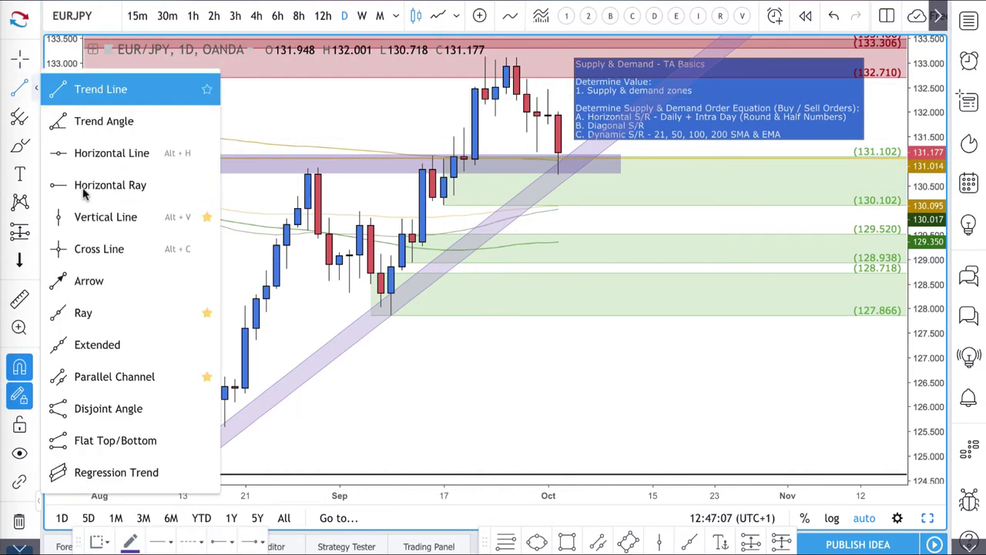
{"action": "left_click", "coordinate": [83, 283]}
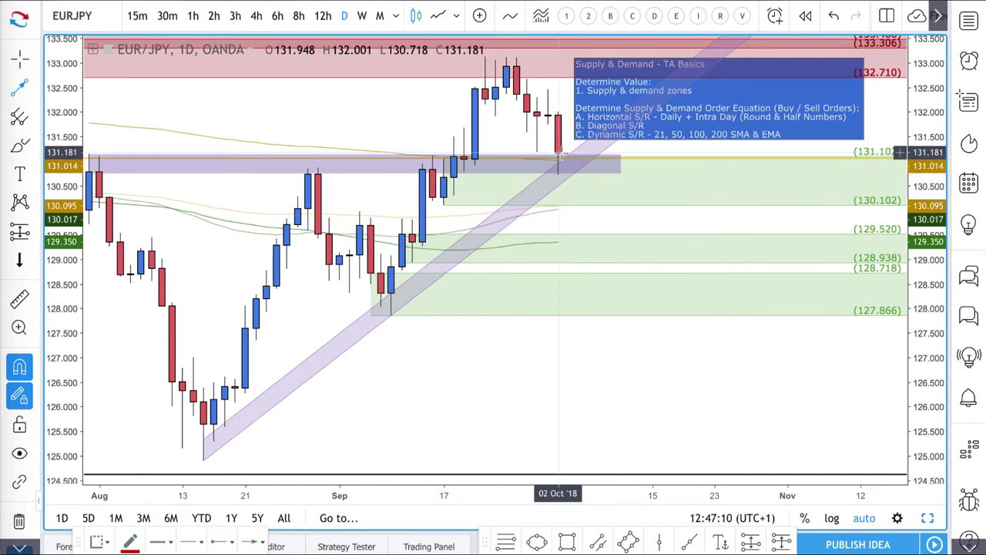
{"action": "left_click_drag", "start_coordinate": [558, 152], "coordinate": [578, 224]}
- Draw an upward projection arrow from the 2 October candle's low at 130.718 to about 132.561, dated 9 October
{"action": "scroll", "coordinate": [537, 154], "scroll_direction": "up", "scroll_amount": 3}
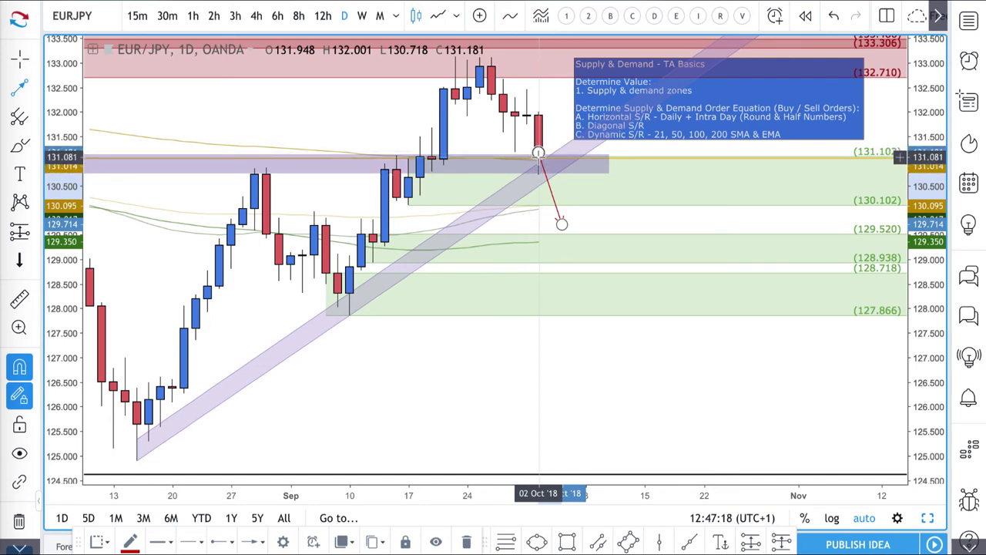
{"action": "left_click", "coordinate": [538, 174]}
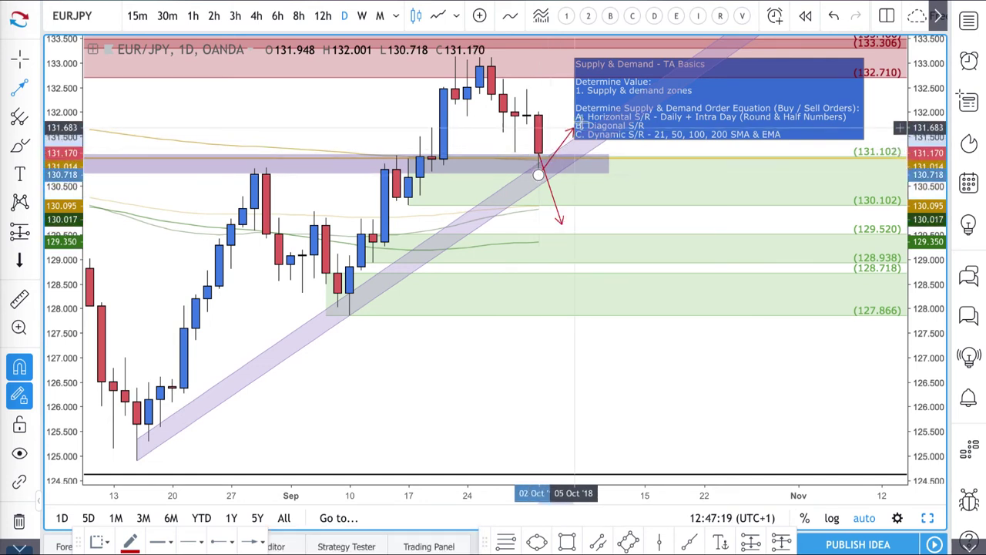
{"action": "scroll", "coordinate": [575, 96], "scroll_direction": "right", "scroll_amount": 3}
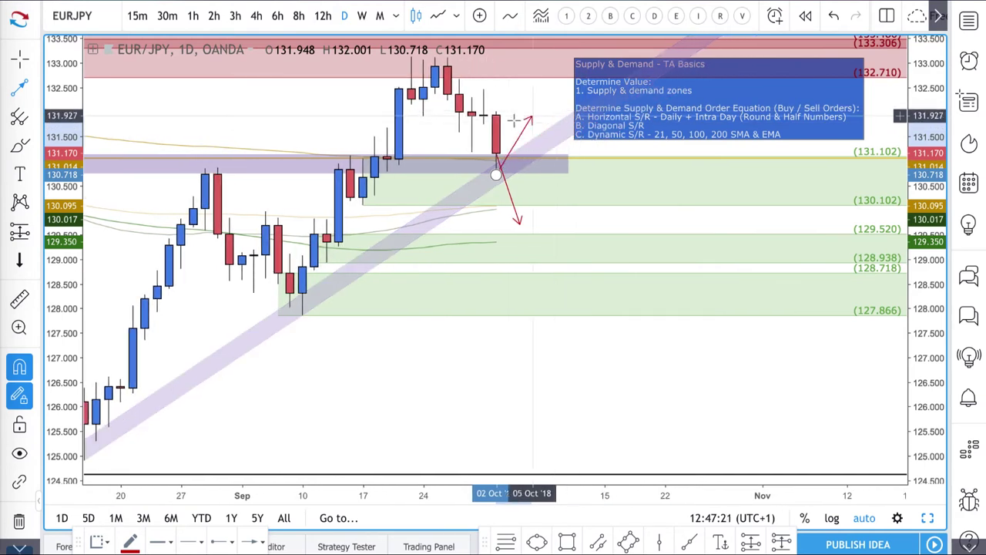
{"action": "left_click", "coordinate": [557, 85]}
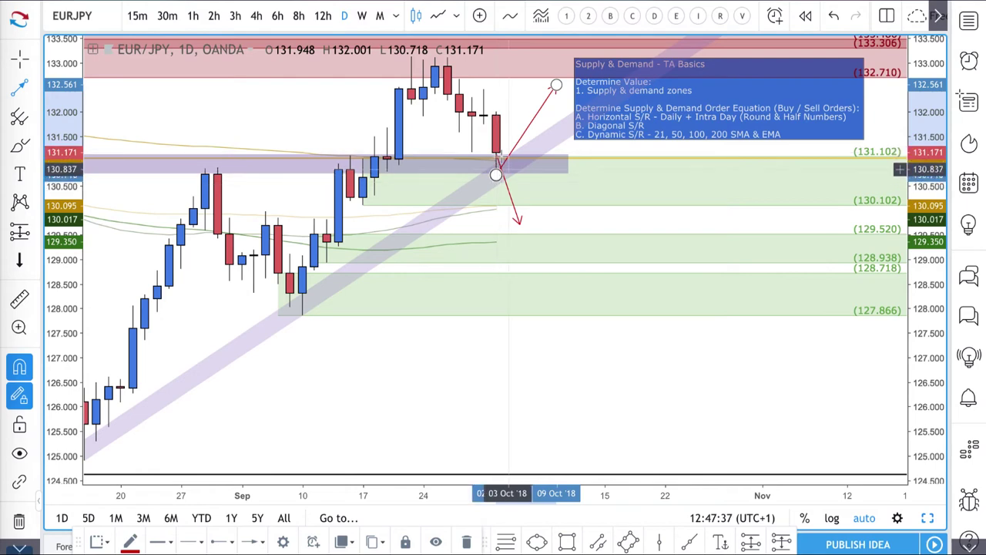
- Switch the chart to the 4-hour timeframe and examine the latest candles where the two arrows cross the purple zones
{"action": "left_click", "coordinate": [259, 16]}
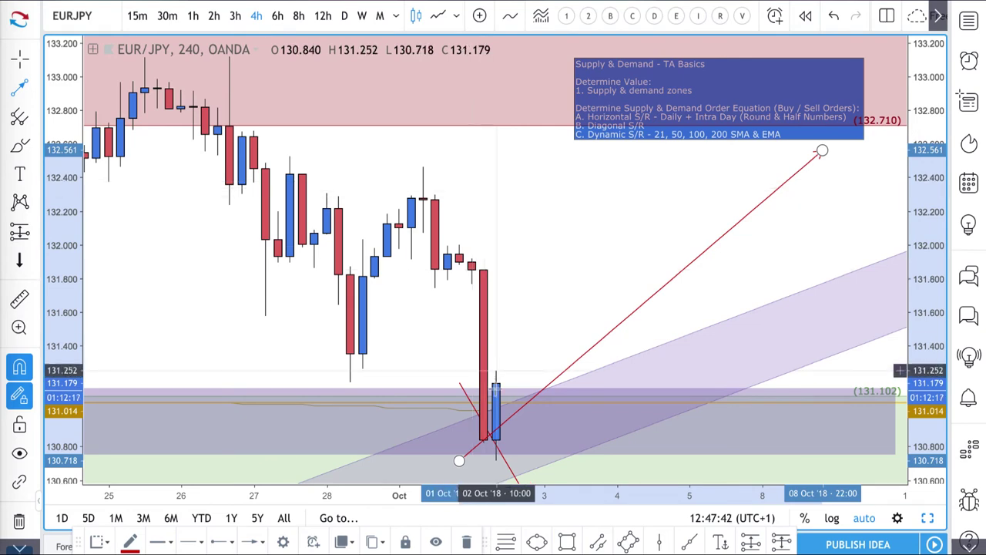
{"action": "scroll", "coordinate": [586, 409], "scroll_direction": "down", "scroll_amount": 2}
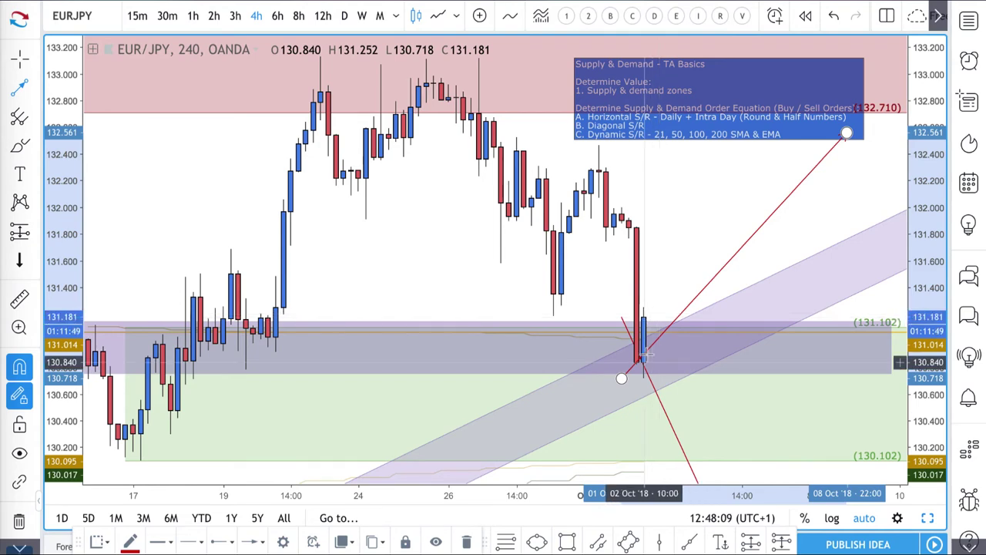
{"action": "scroll", "coordinate": [678, 393], "scroll_direction": "down", "scroll_amount": 1}
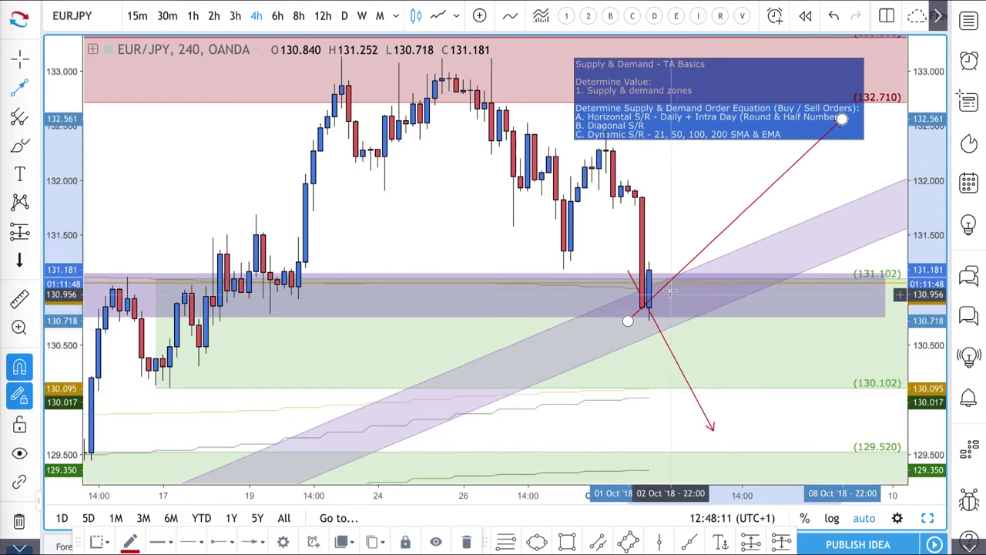
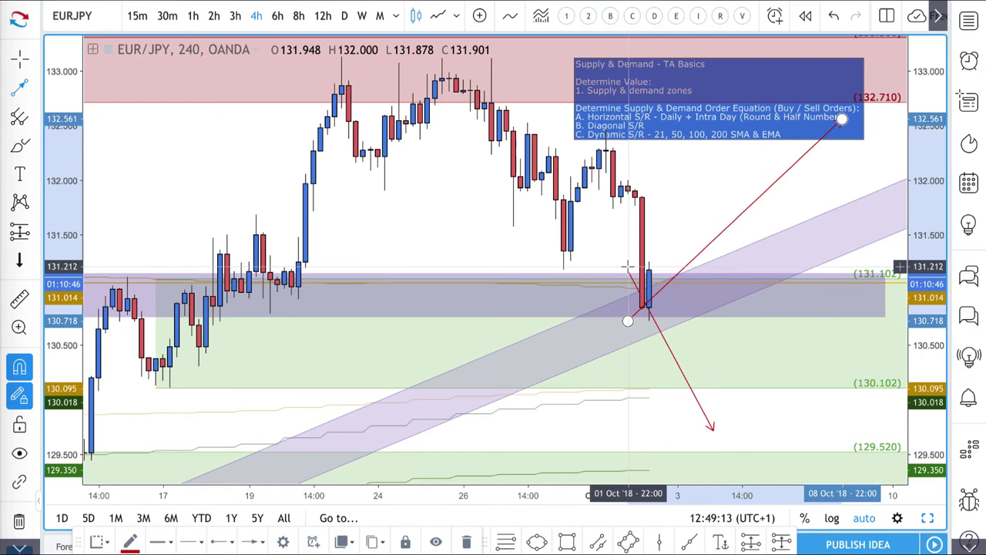
- Return the chart to the daily timeframe and review both projection arrows against the supply zone, demand zones and diagonal channel
{"action": "key", "text": "1"}
{"action": "key", "text": "d"}
{"action": "key", "text": "Return"}
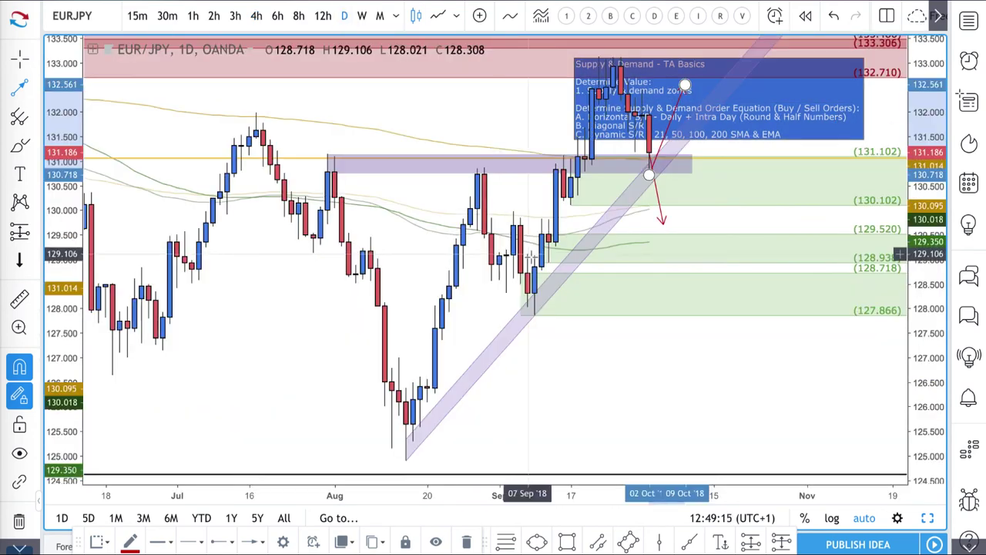
{"action": "scroll", "coordinate": [651, 306], "scroll_direction": "up", "scroll_amount": 5}
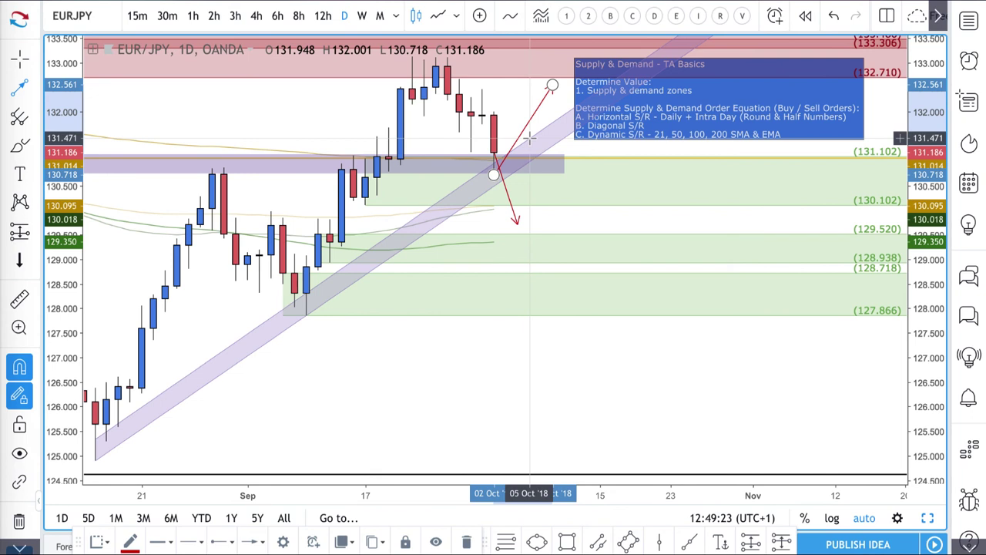
{"action": "scroll", "coordinate": [529, 137], "scroll_direction": "down", "scroll_amount": 2}
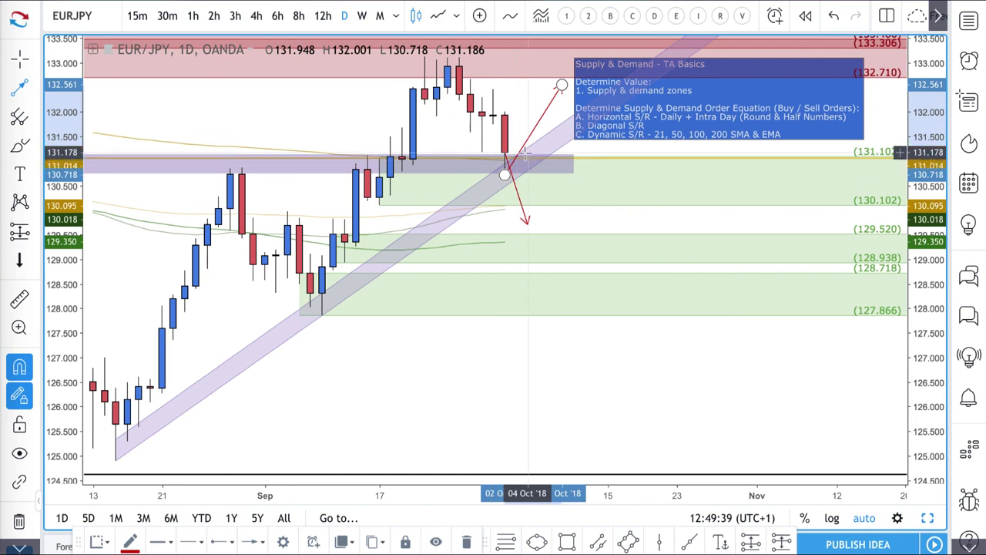
{"action": "left_click", "coordinate": [560, 84]}
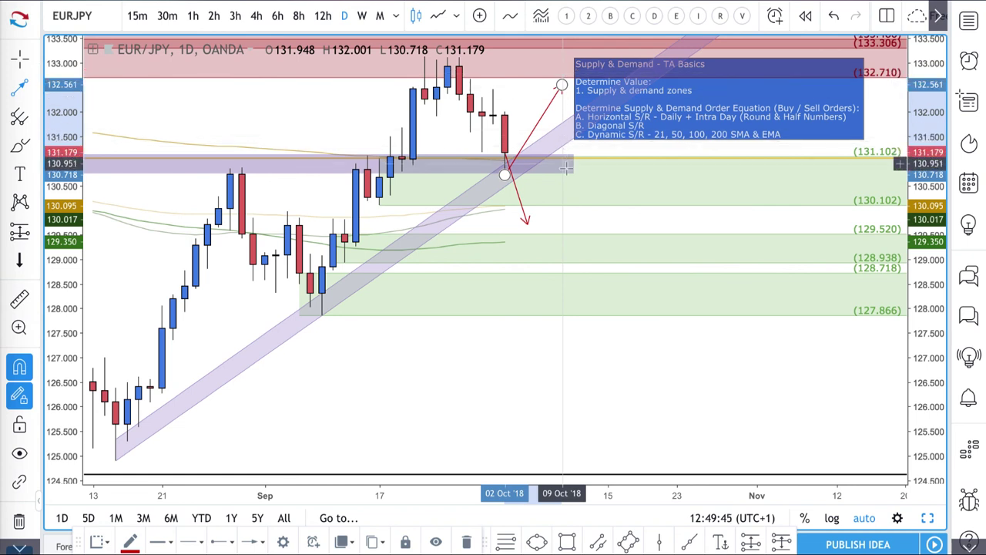